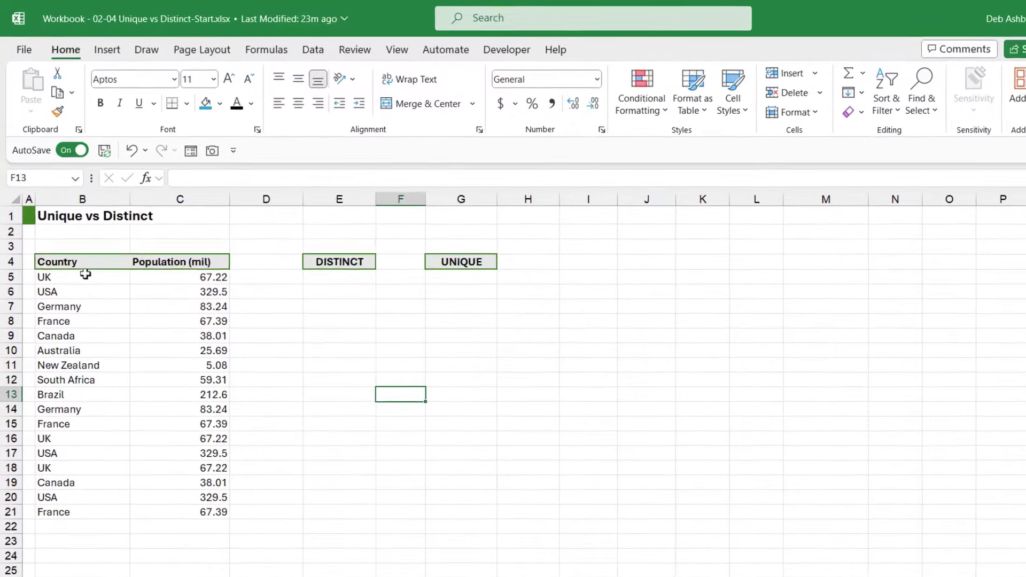
# Step: Convert the country and population data into an Excel table with headers
pyautogui.click(81, 244)
pyautogui.moveTo(80, 319); pyautogui.dragTo(75, 518)
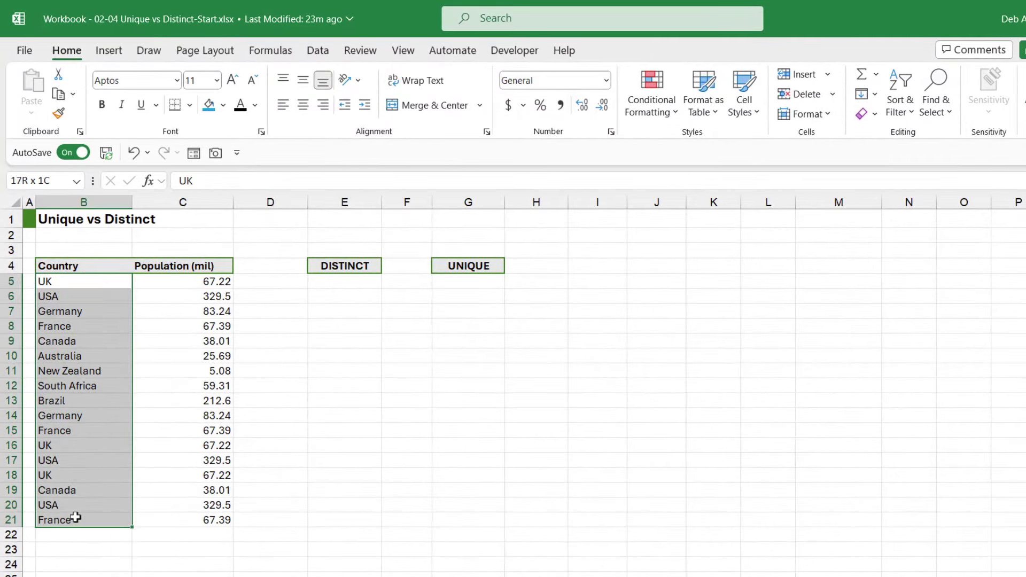
pyautogui.moveTo(190, 280); pyautogui.dragTo(184, 518)
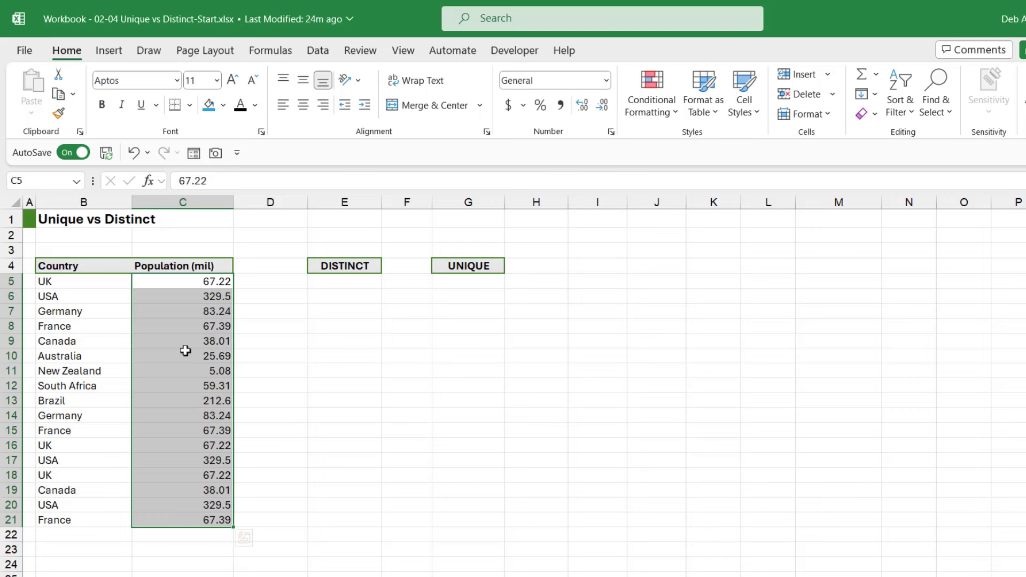
pyautogui.click(101, 339)
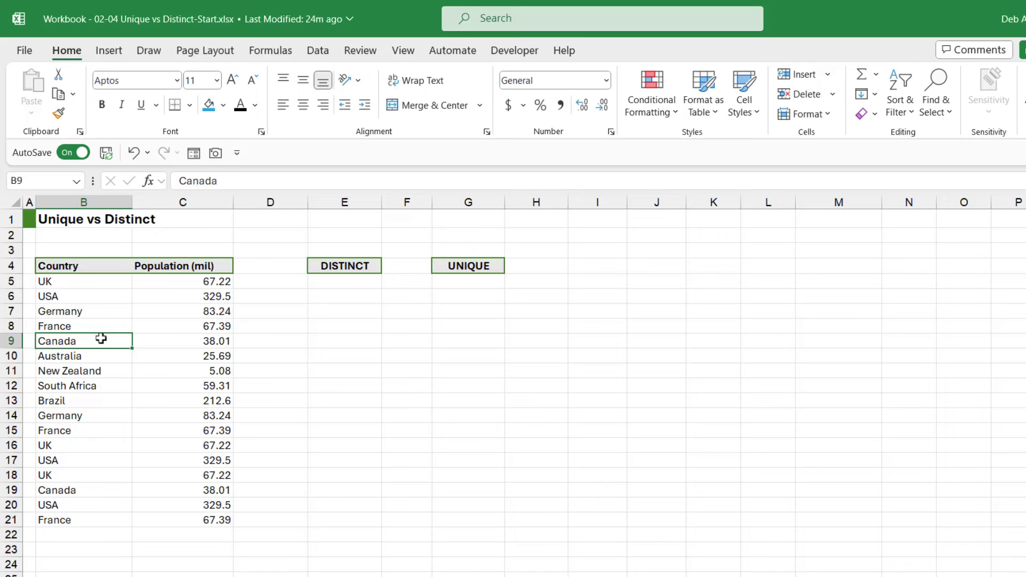
pyautogui.hotkey('ctrl', 't')
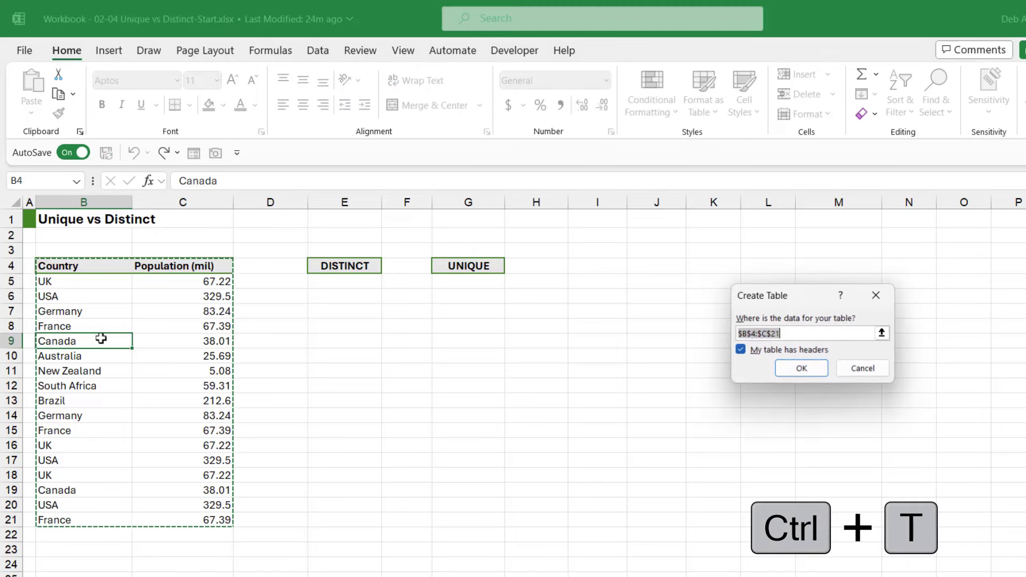
pyautogui.click(802, 368)
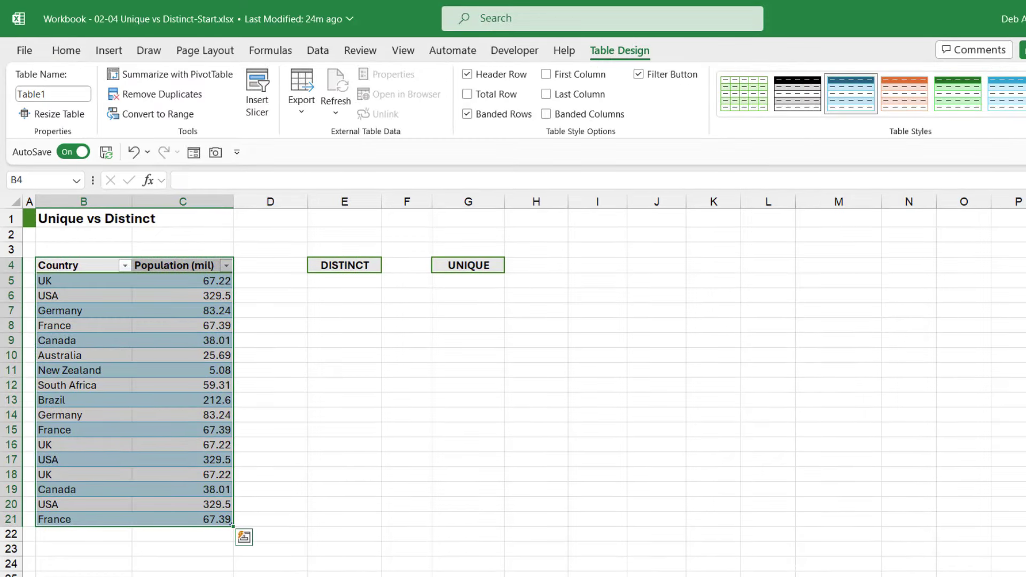
# Step: Apply the None table style so the table is unstyled
pyautogui.click(1022, 123)
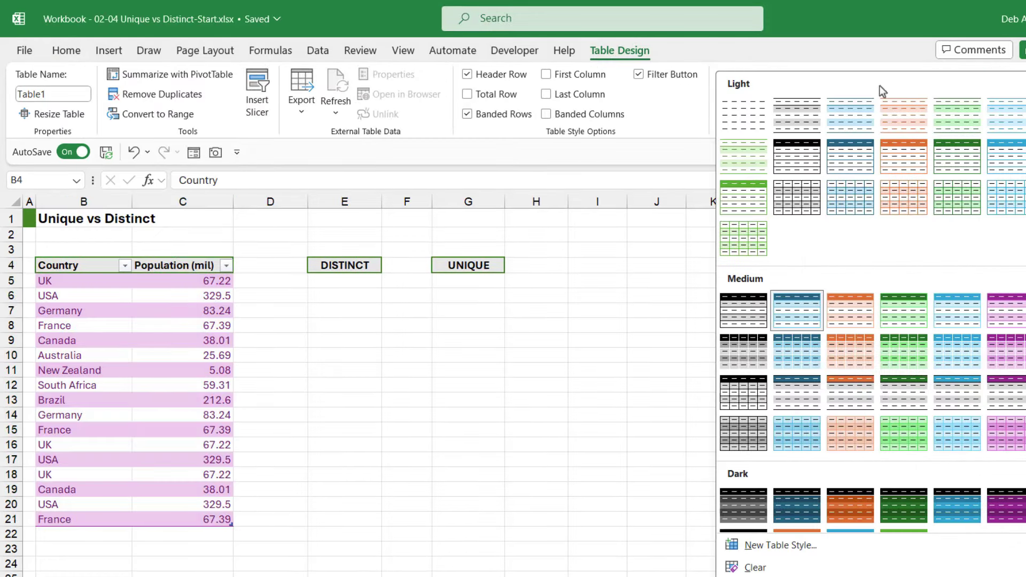
pyautogui.click(749, 112)
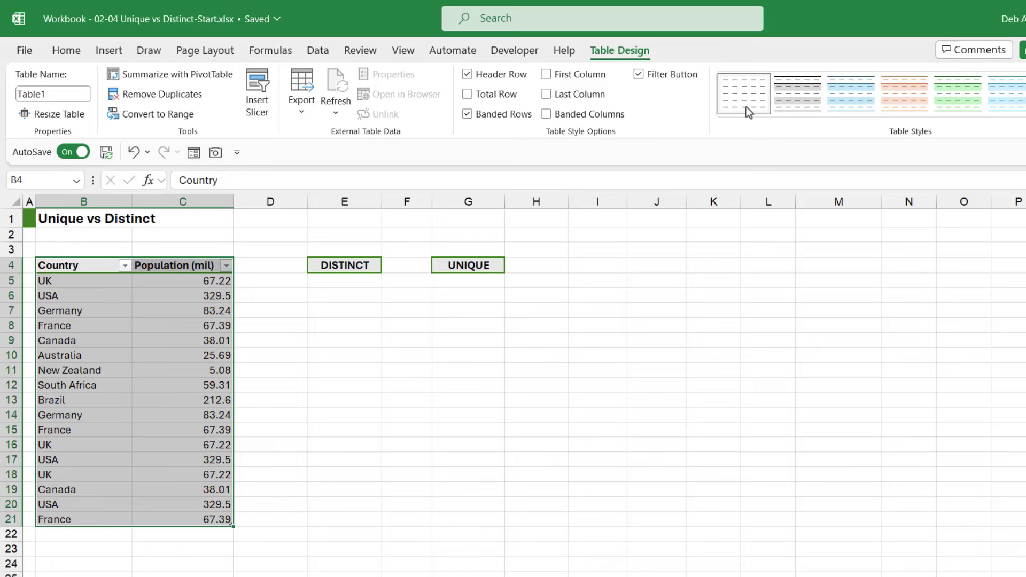
pyautogui.click(272, 371)
# Step: Rename the table to Country_Pop, then select E5 under the DISTINCT heading
pyautogui.click(182, 355)
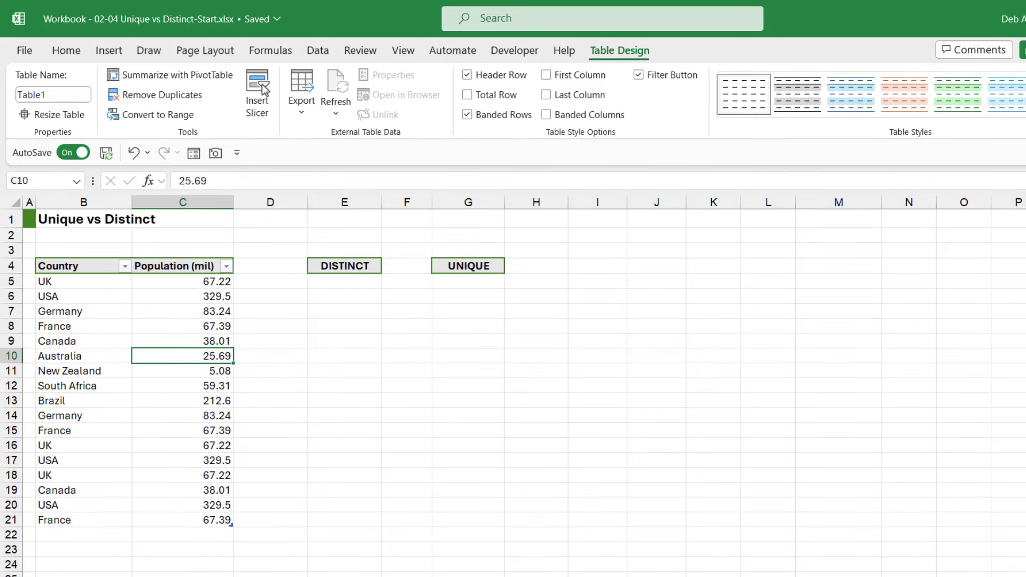
pyautogui.click(59, 95)
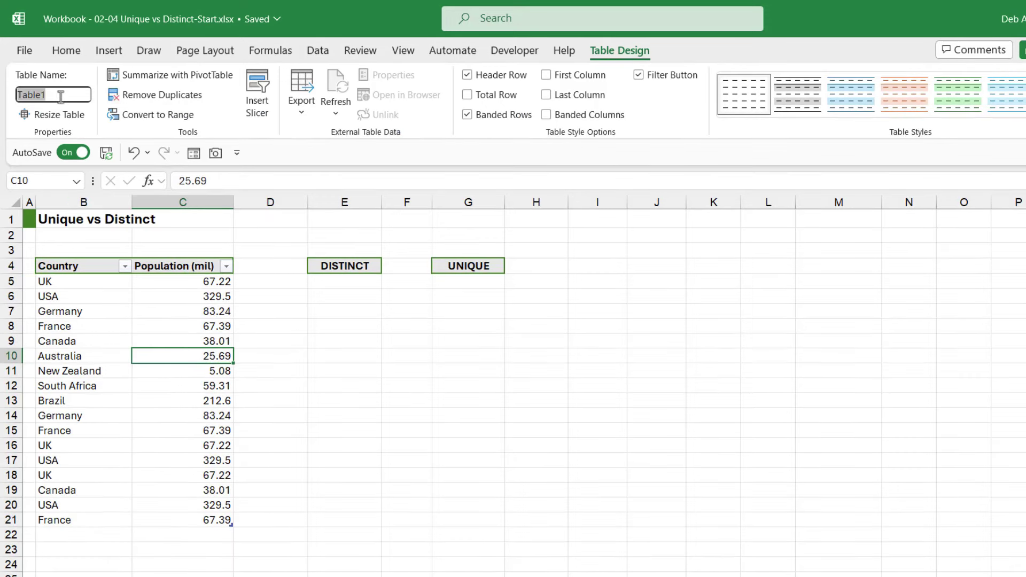
pyautogui.write('Country_Pop')
pyautogui.press('Return')
pyautogui.click(345, 281)
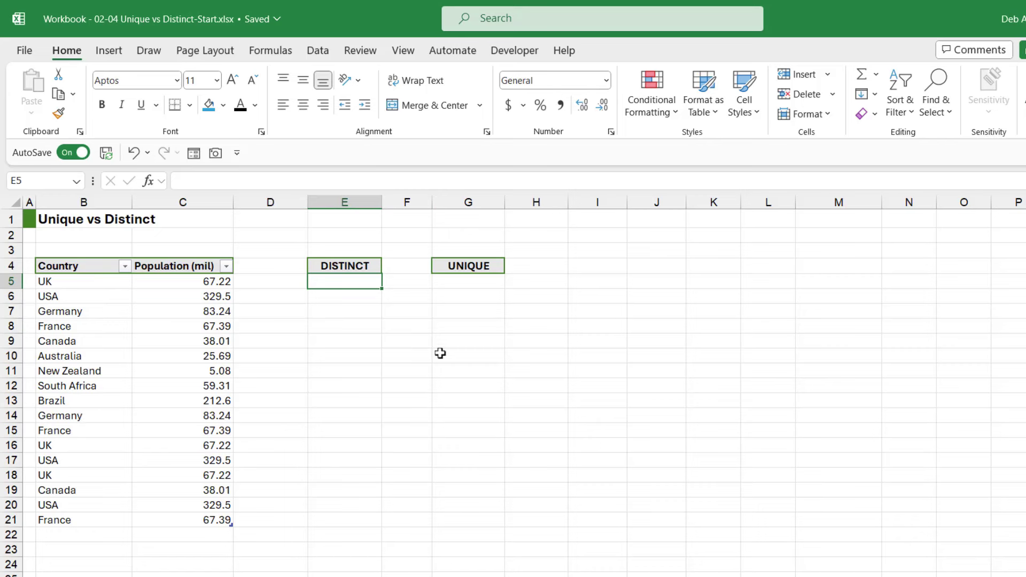
# Step: Enter =UNIQUE(Country_Pop[Country],FALSE,FALSE) in E5 to spill the nine distinct countries
pyautogui.write('=UNIQUE(')
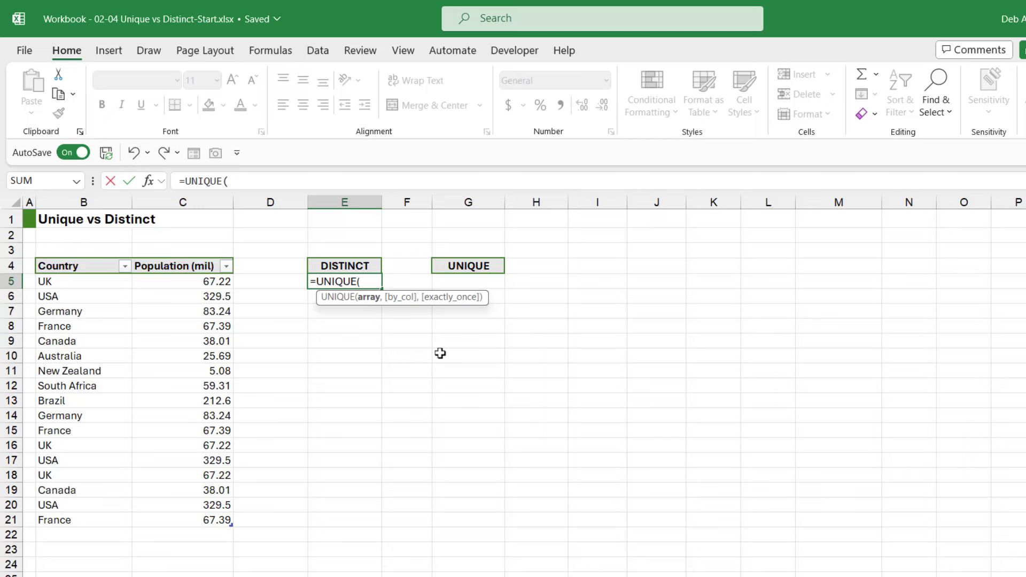
pyautogui.click(104, 258)
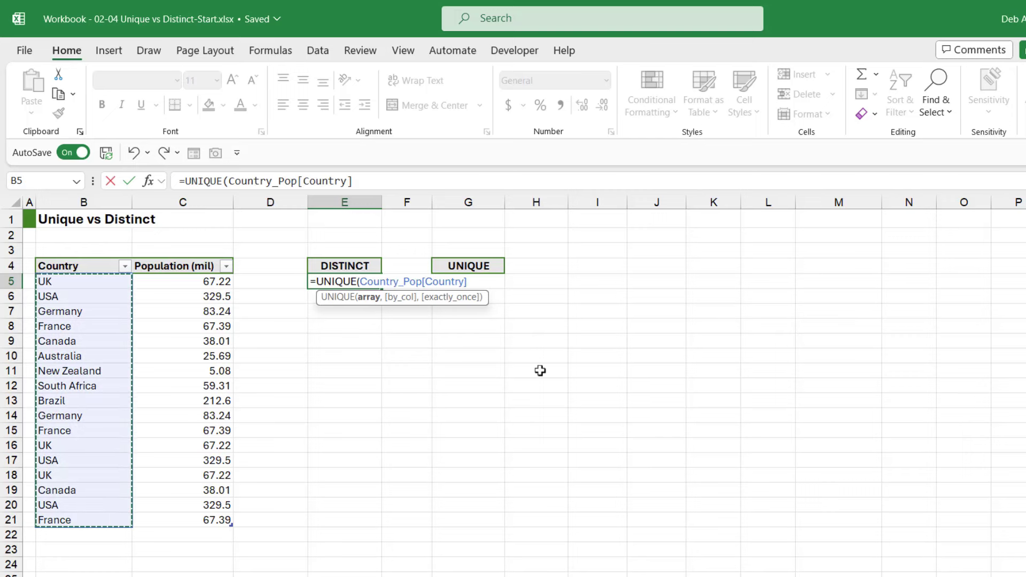
pyautogui.write(',')
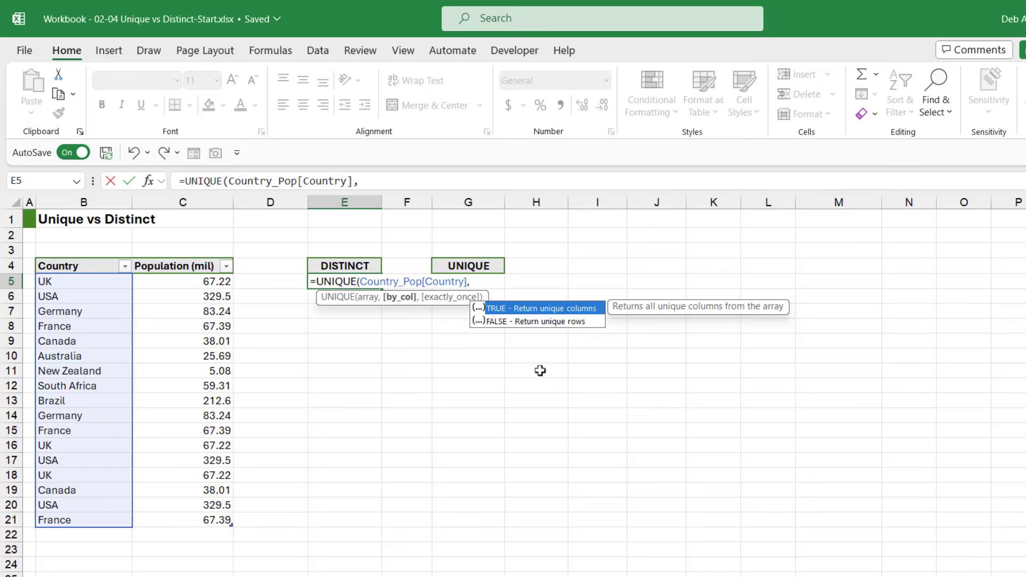
pyautogui.write('FALSE')
pyautogui.write(',')
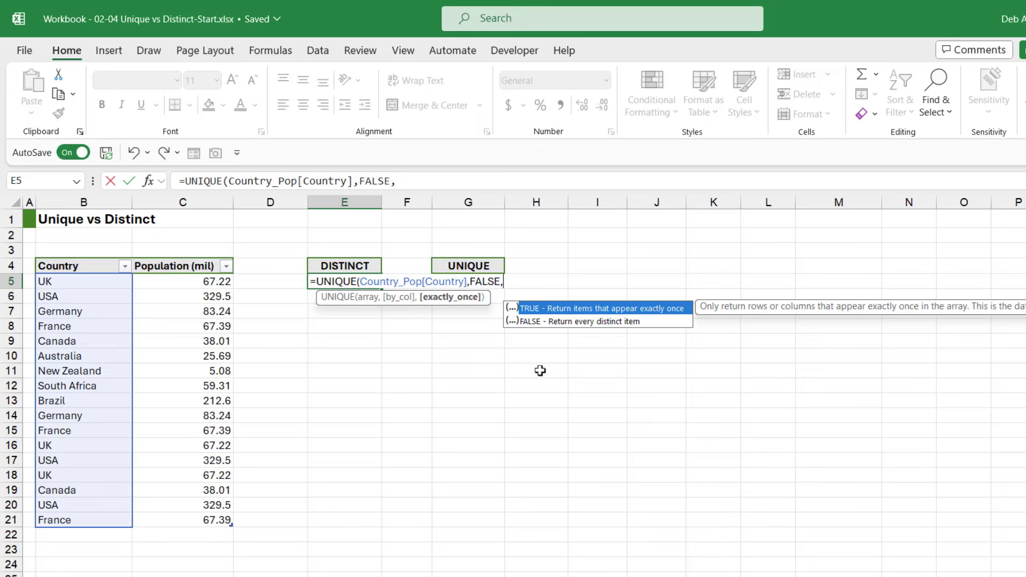
pyautogui.press('Down')
pyautogui.press('Tab')
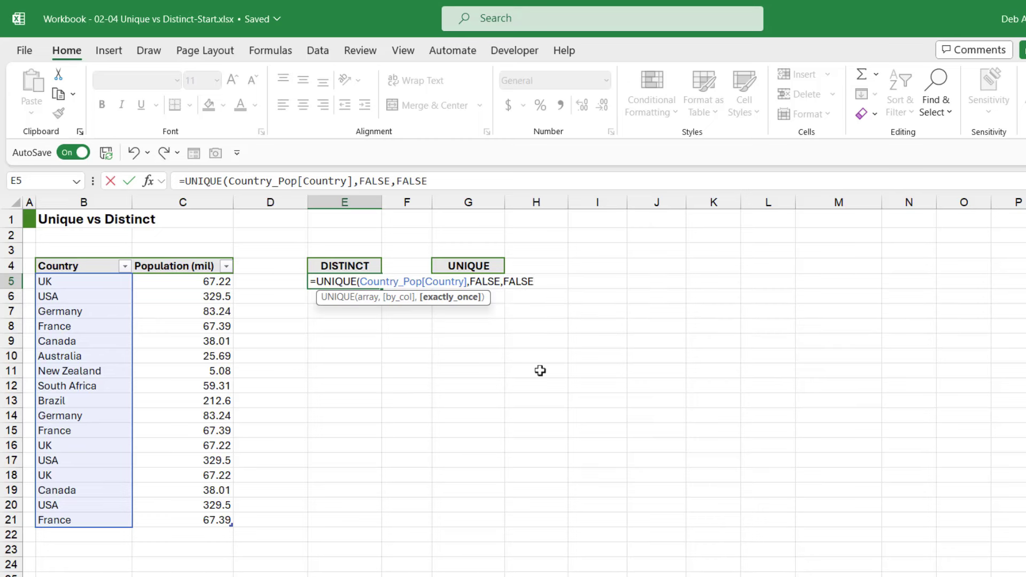
pyautogui.write(')')
pyautogui.press('Return')
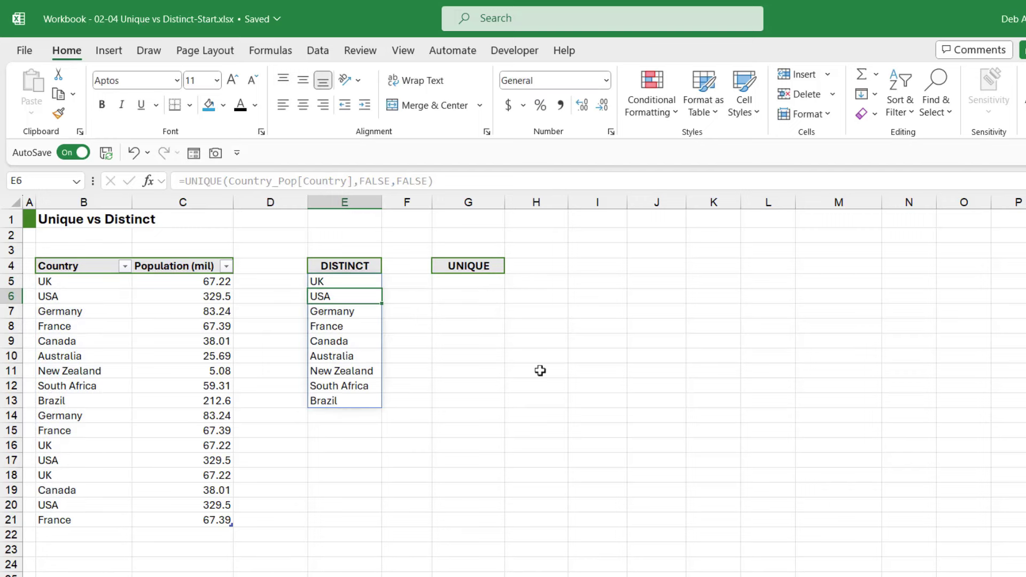
pyautogui.click(354, 279)
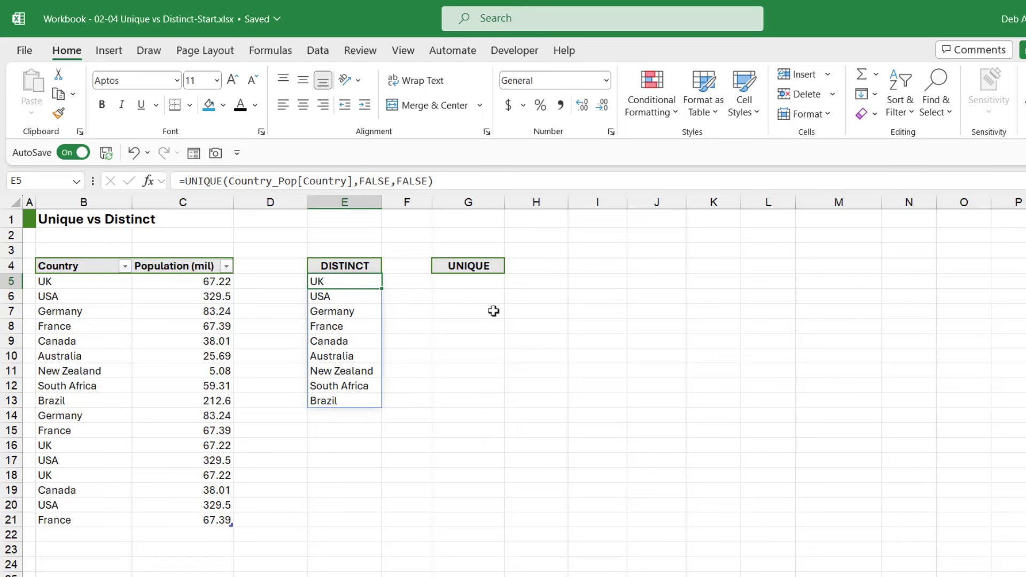
pyautogui.click(469, 281)
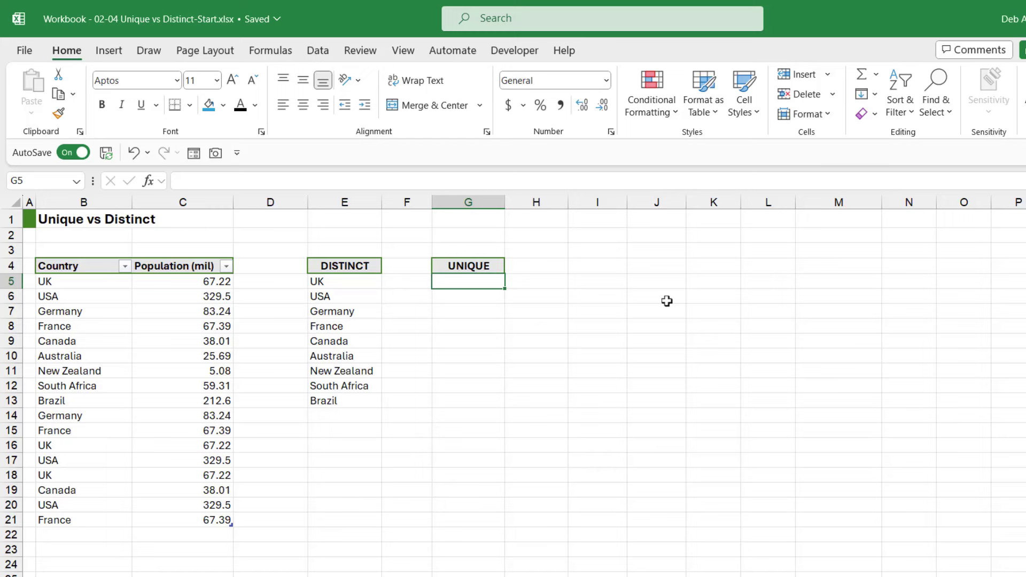
# Step: Enter =UNIQUE(Country_Pop[Country],FALSE,TRUE) in G5 to spill the four single-occurrence countries
pyautogui.write('=')
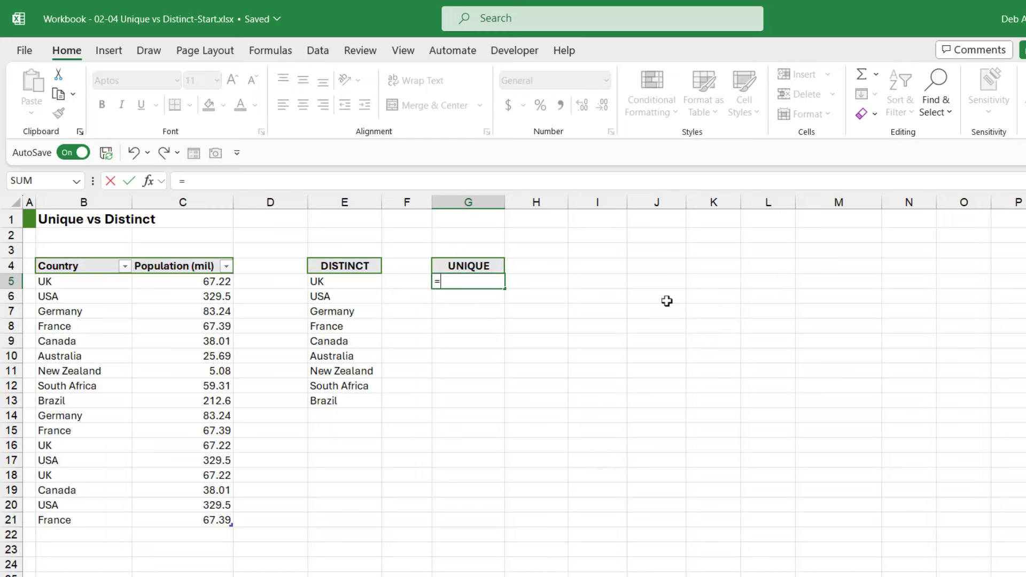
pyautogui.write('UNIQ')
pyautogui.press('Tab')
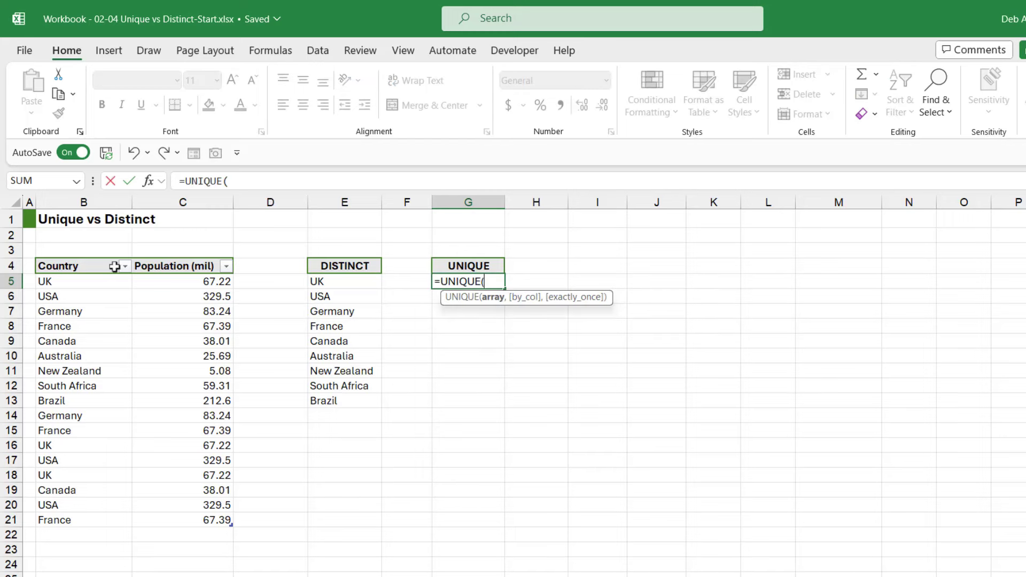
pyautogui.click(98, 257)
pyautogui.write(',')
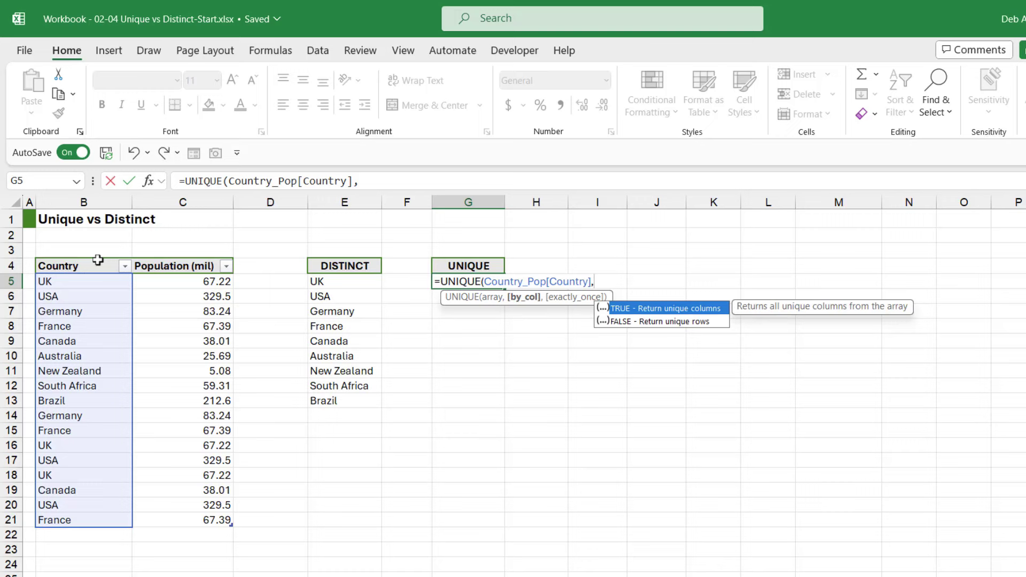
pyautogui.write('FALSE,')
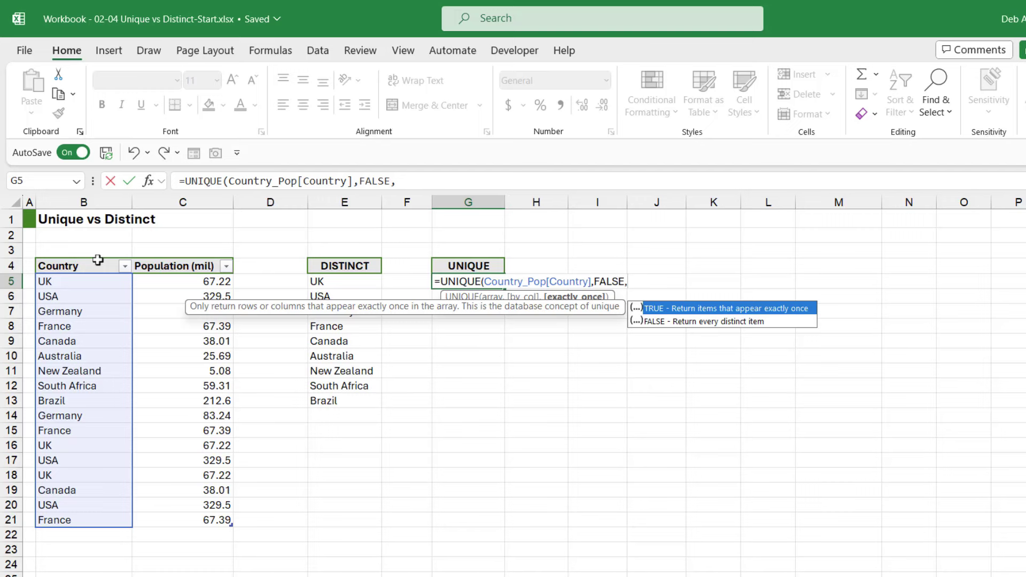
pyautogui.write('TRUE')
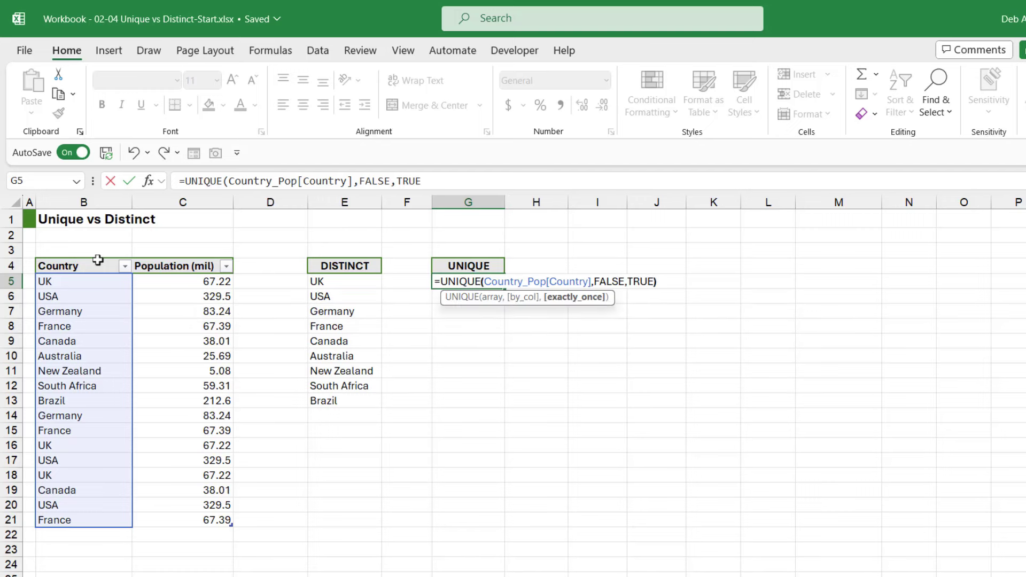
pyautogui.write(')')
pyautogui.press('Return')
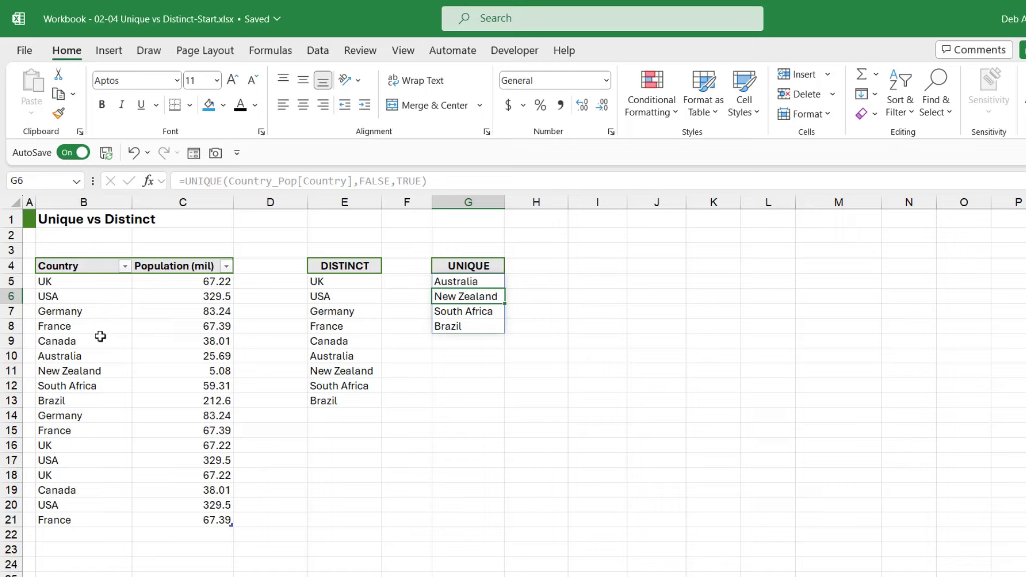
# Step: Review Australia, New Zealand, South Africa and Brazil in B10:B13, then select C12 in the Finish workbook
pyautogui.click(74, 356)
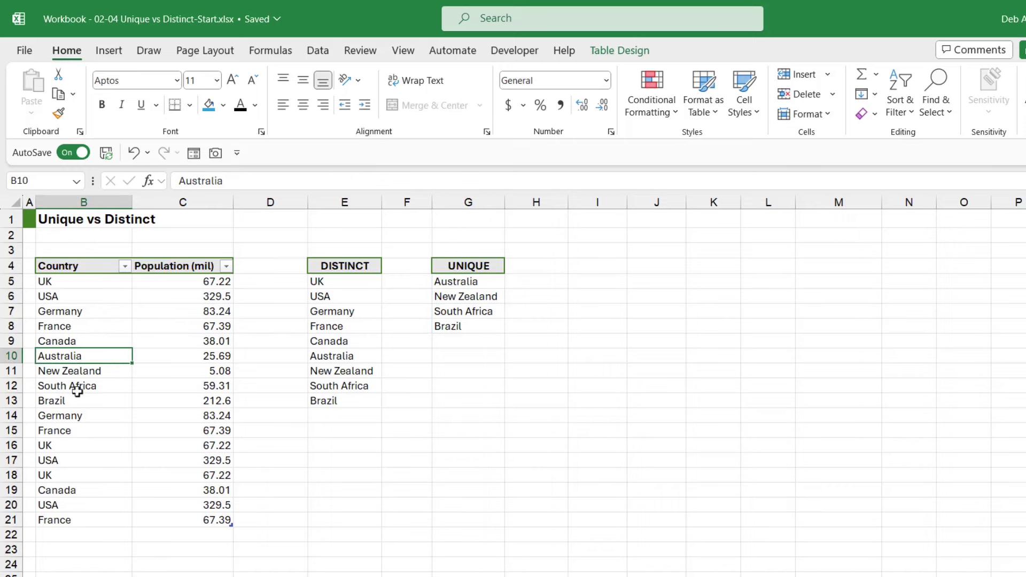
pyautogui.click(74, 372)
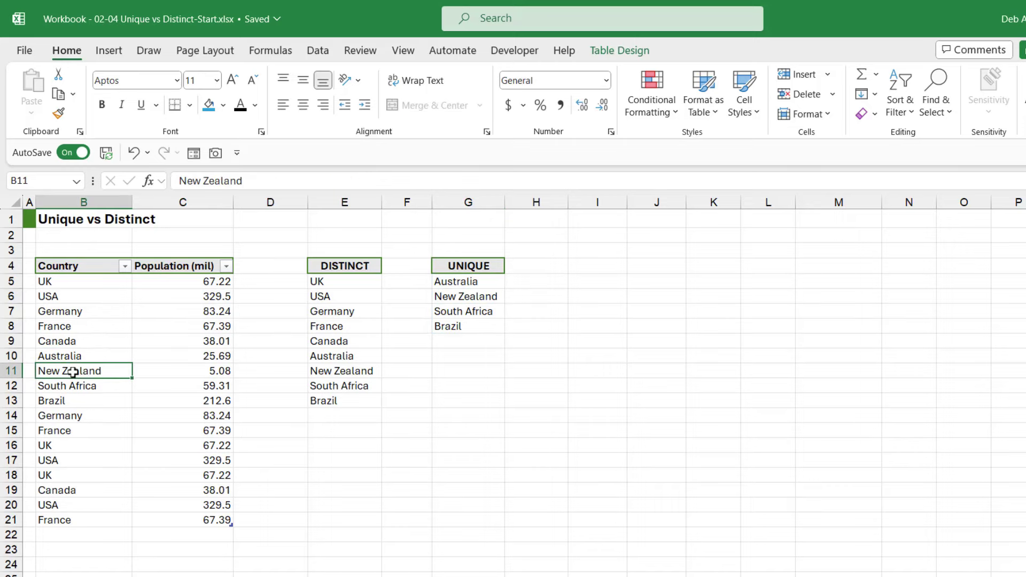
pyautogui.click(71, 386)
pyautogui.click(74, 400)
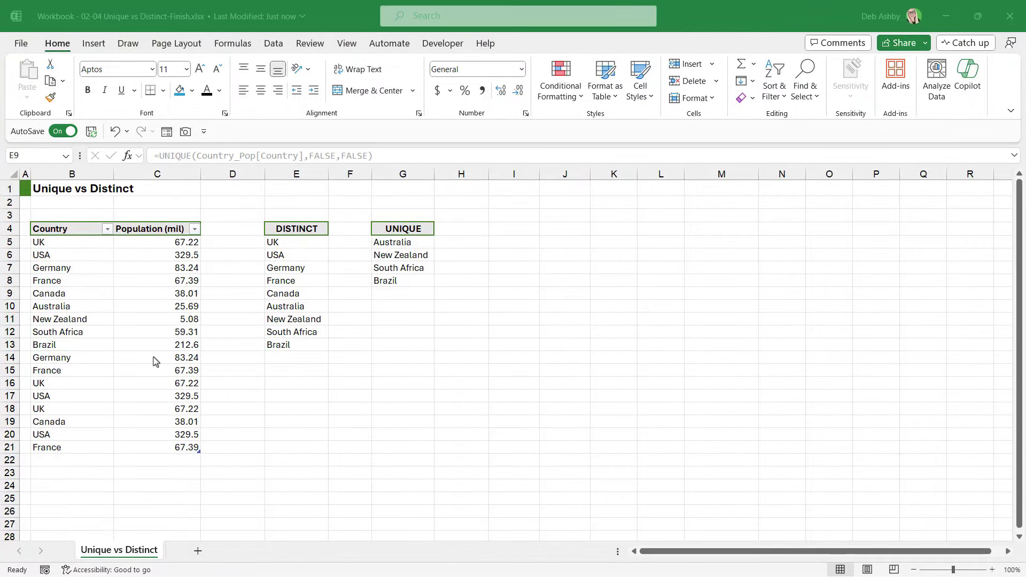
pyautogui.click(160, 334)
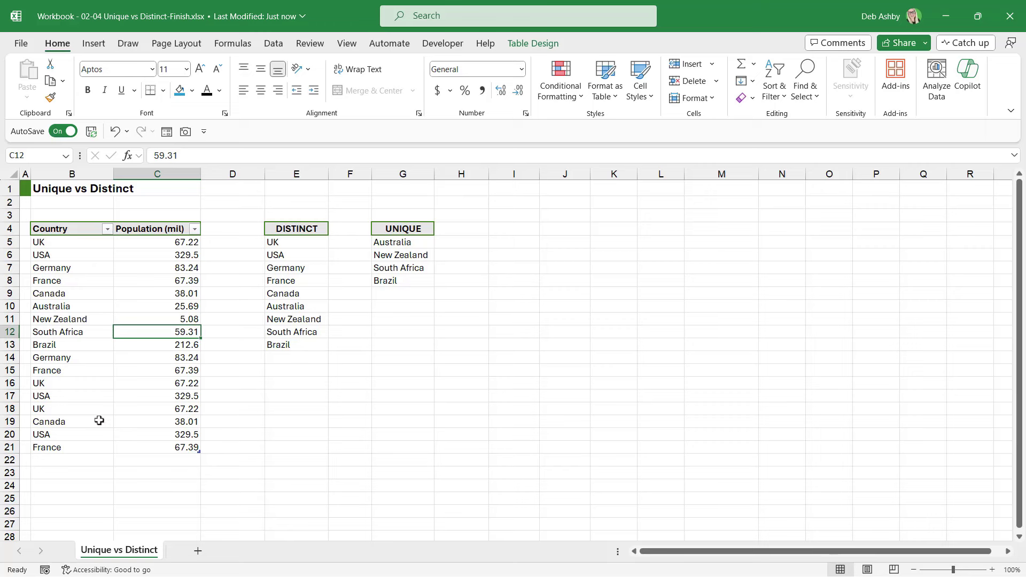
# Step: Add Spain in B22 as a new table row, then select B23
pyautogui.click(74, 463)
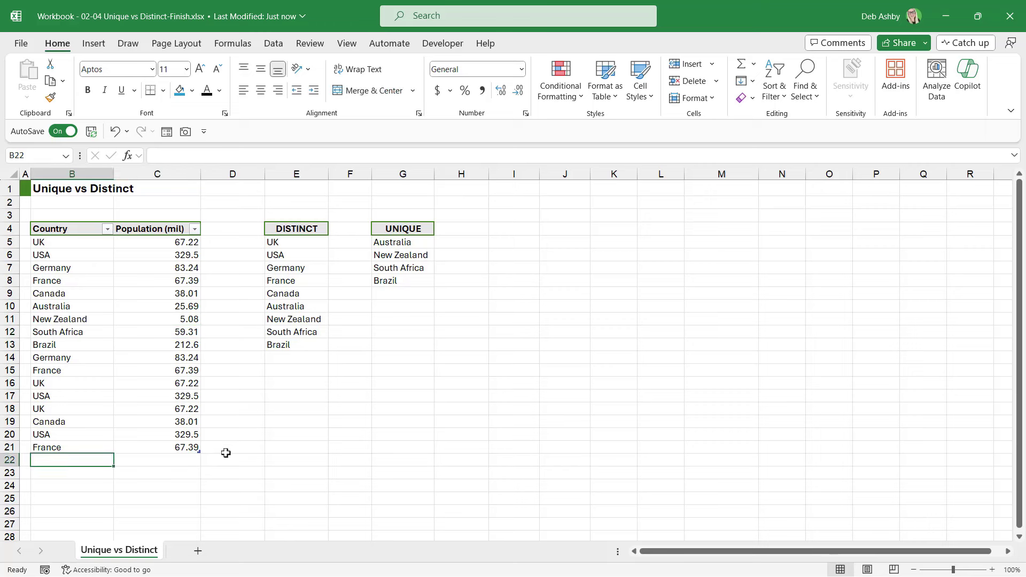
pyautogui.write('S')
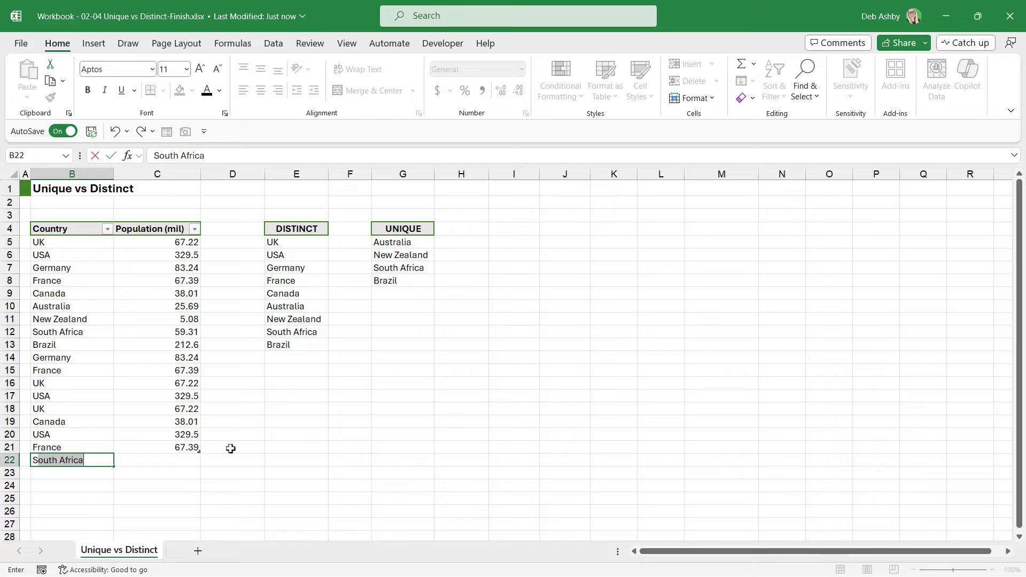
pyautogui.write('pain')
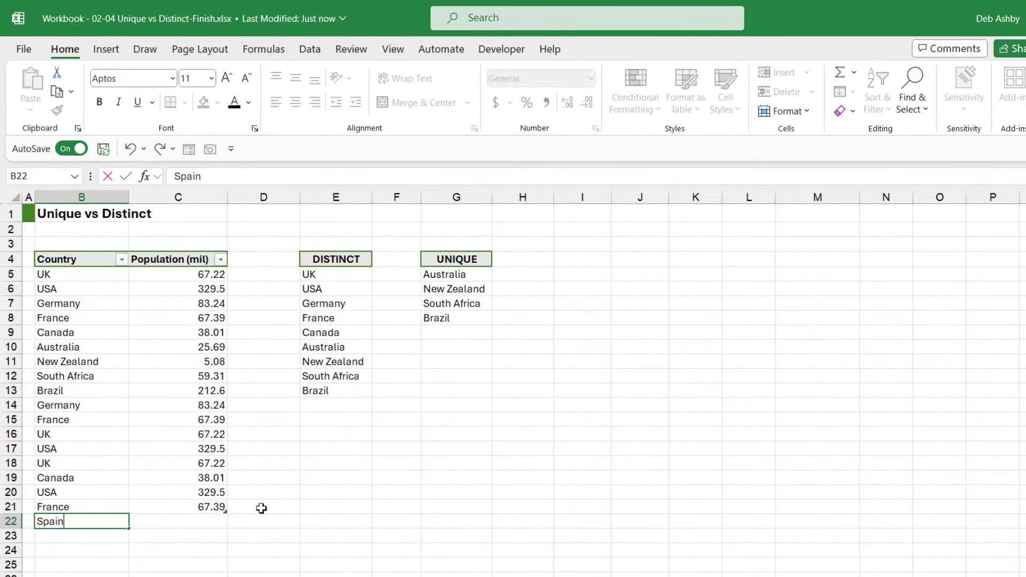
pyautogui.press('Tab')
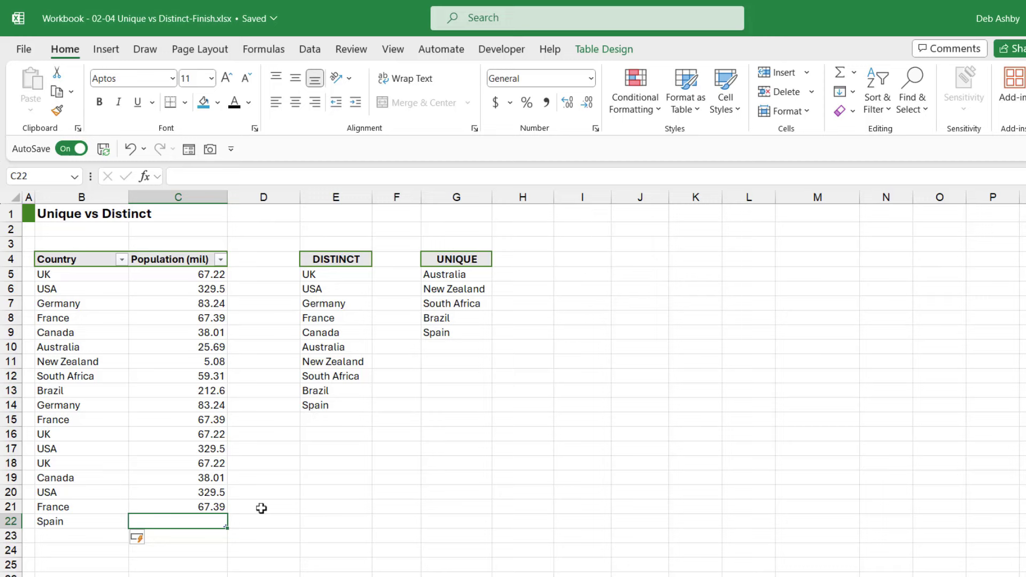
pyautogui.click(80, 537)
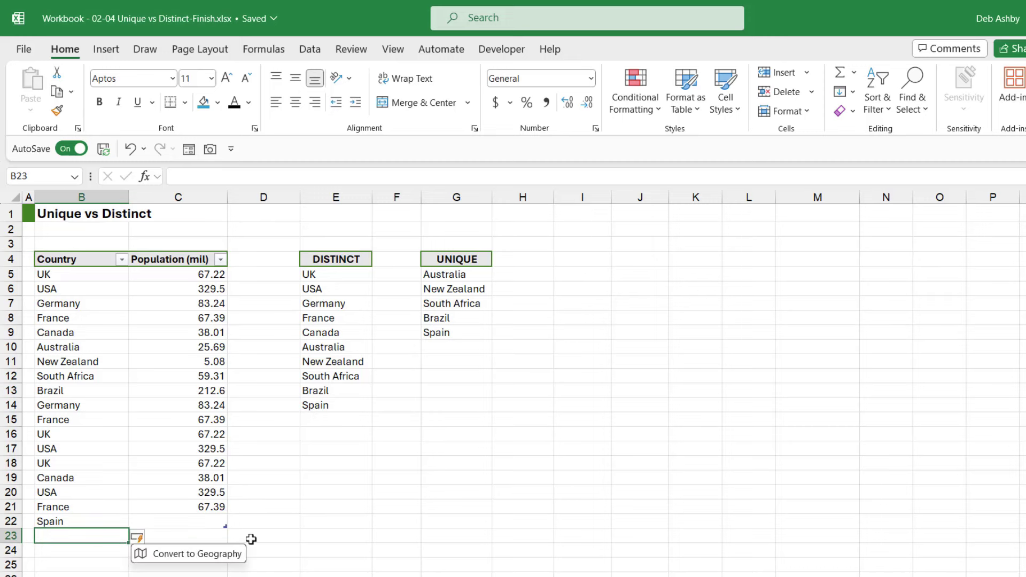
# Step: Enter a duplicate Spain row in B23 of the table
pyautogui.write('Spain')
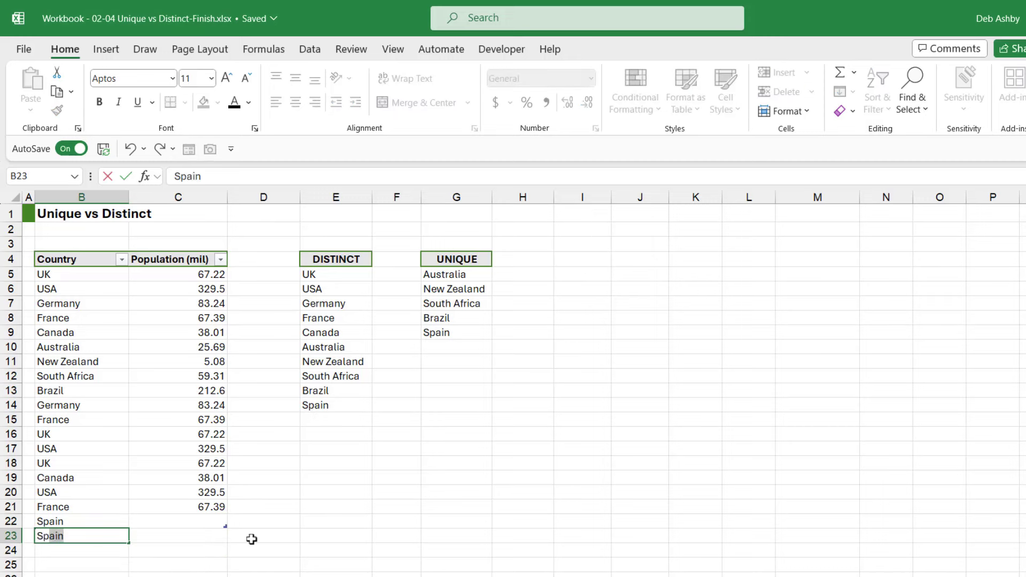
pyautogui.press('Tab')
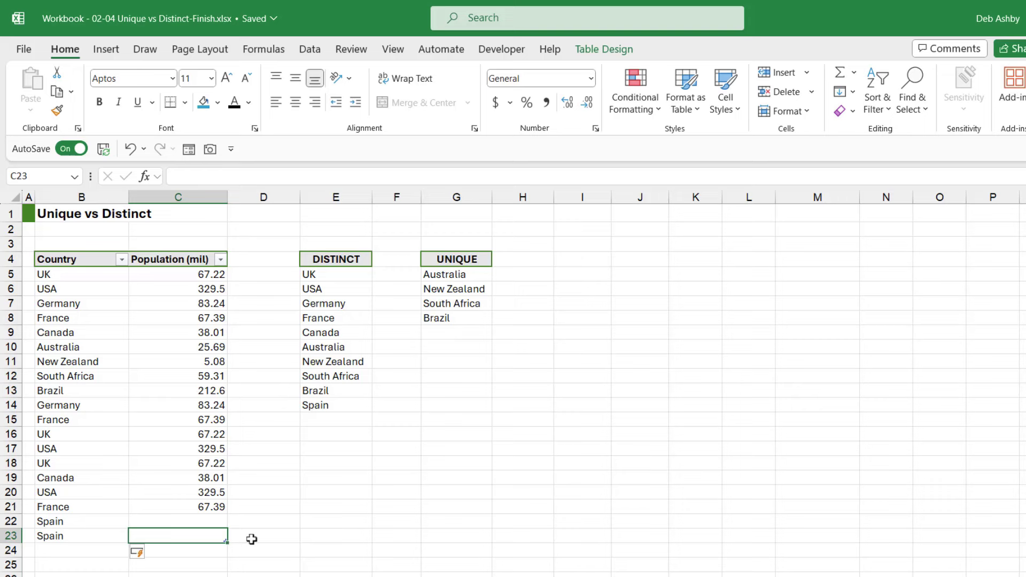